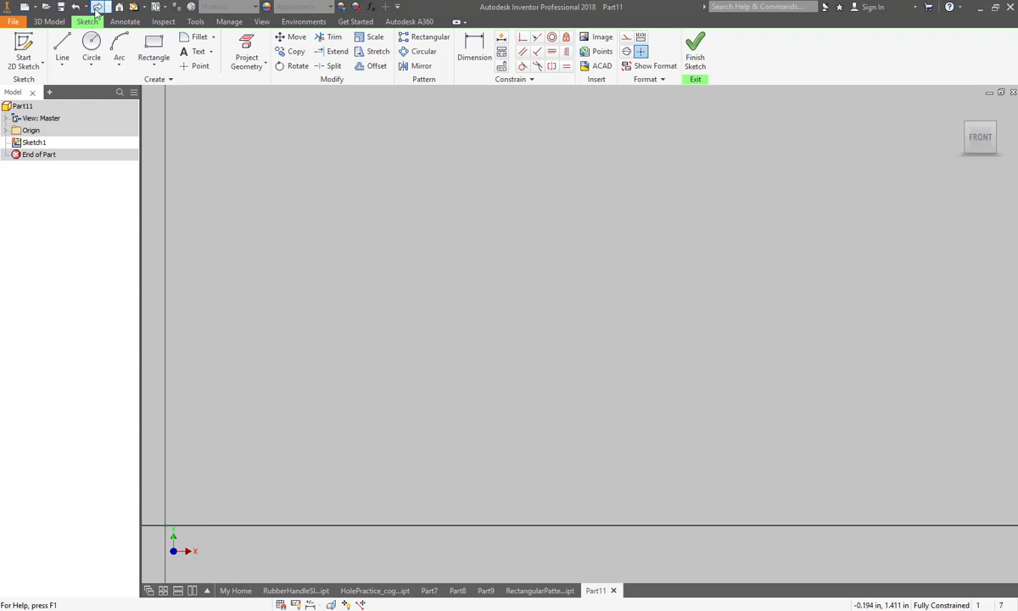
Step: Redo the undone sketch edits that draw the four vertical lines of the paper clip
click(98, 10)
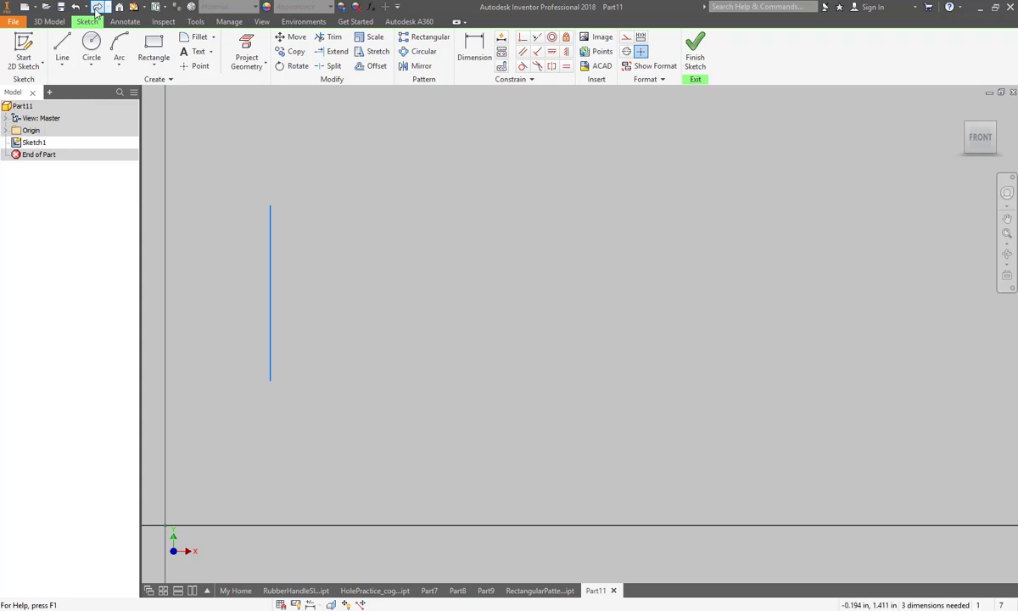
click(98, 11)
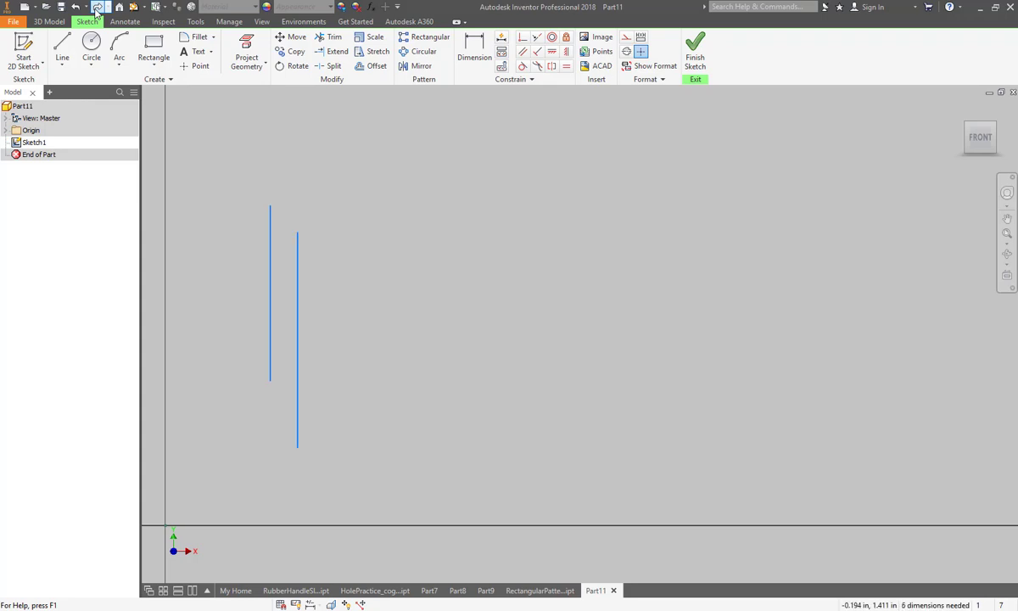
click(98, 10)
click(97, 10)
click(97, 10)
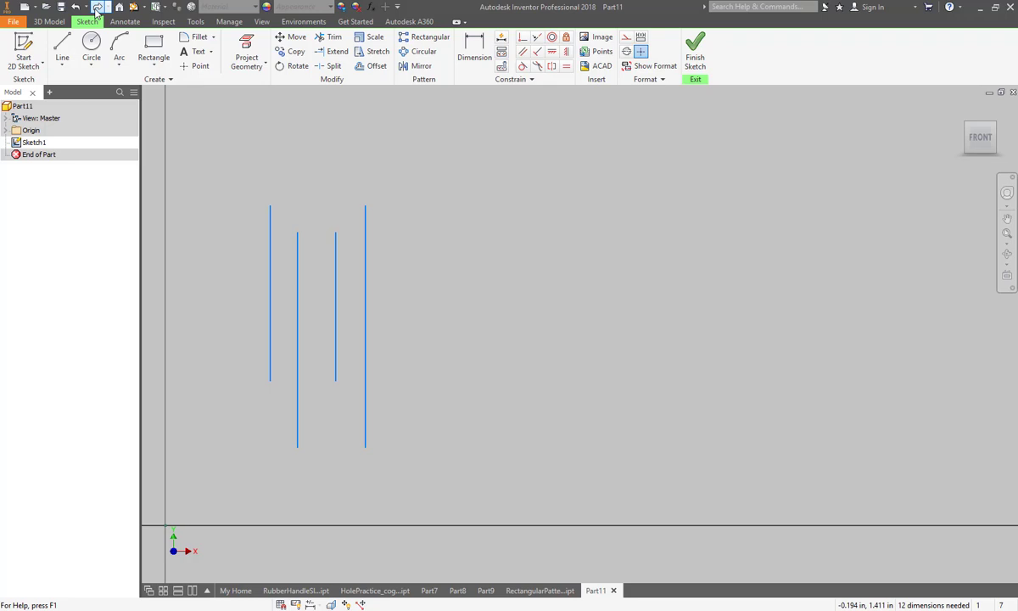
Step: Redo the three arcs joining the vertical lines: the large upper arc, the lower arc and the small inner upper arc
click(98, 10)
click(99, 11)
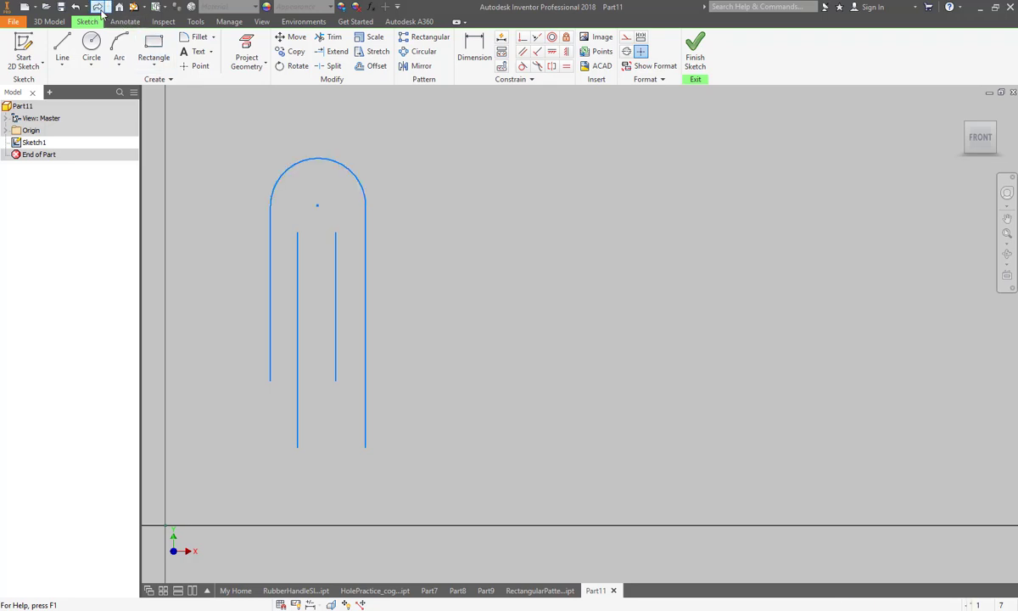
click(99, 11)
click(98, 10)
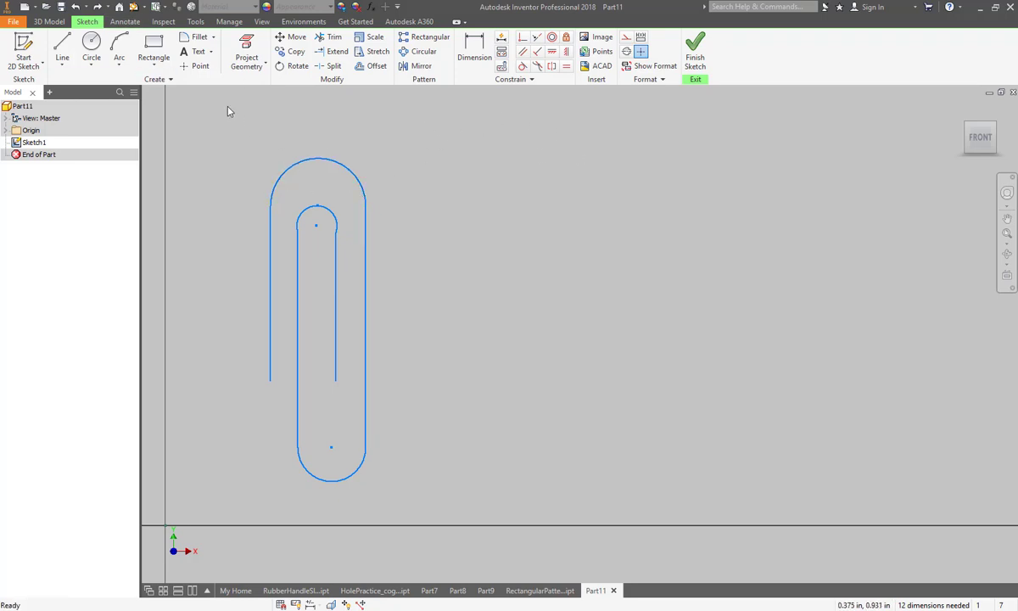
Step: Redo the remaining constraints, including the tangencies between the arcs and vertical lines, and finish the paper clip sketch
click(97, 8)
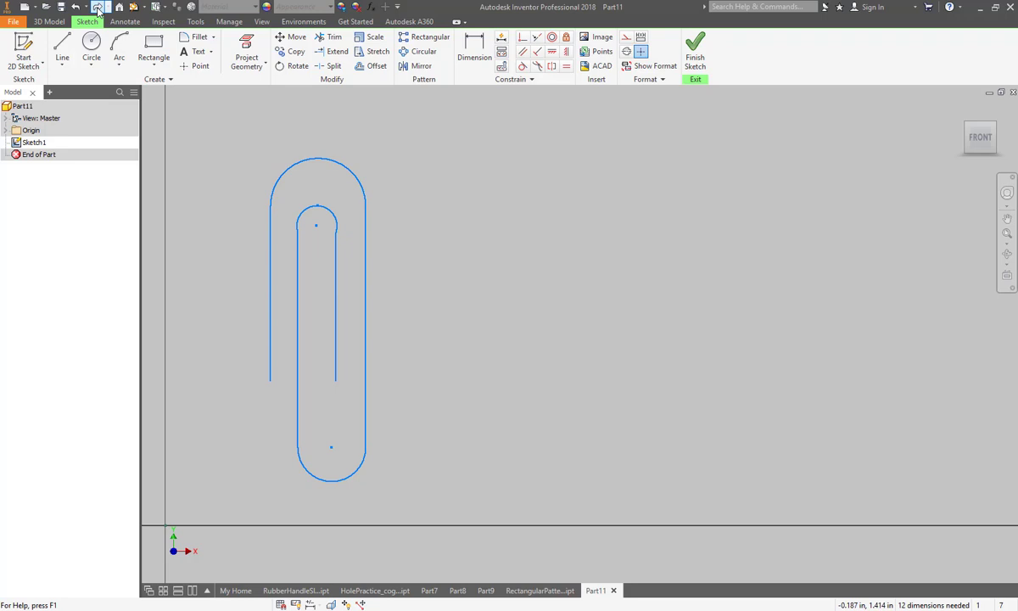
click(98, 8)
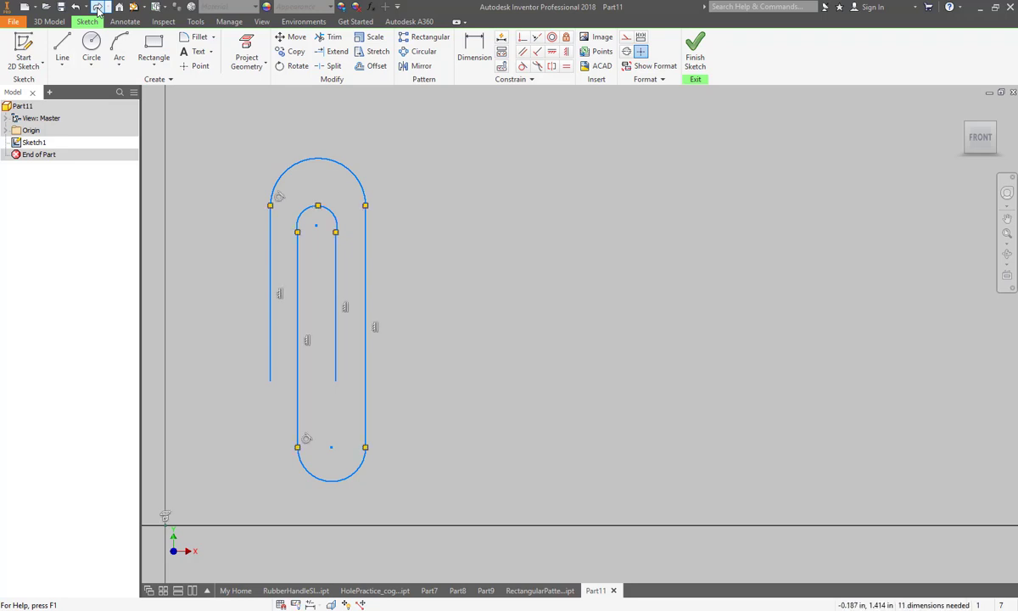
click(97, 7)
click(98, 7)
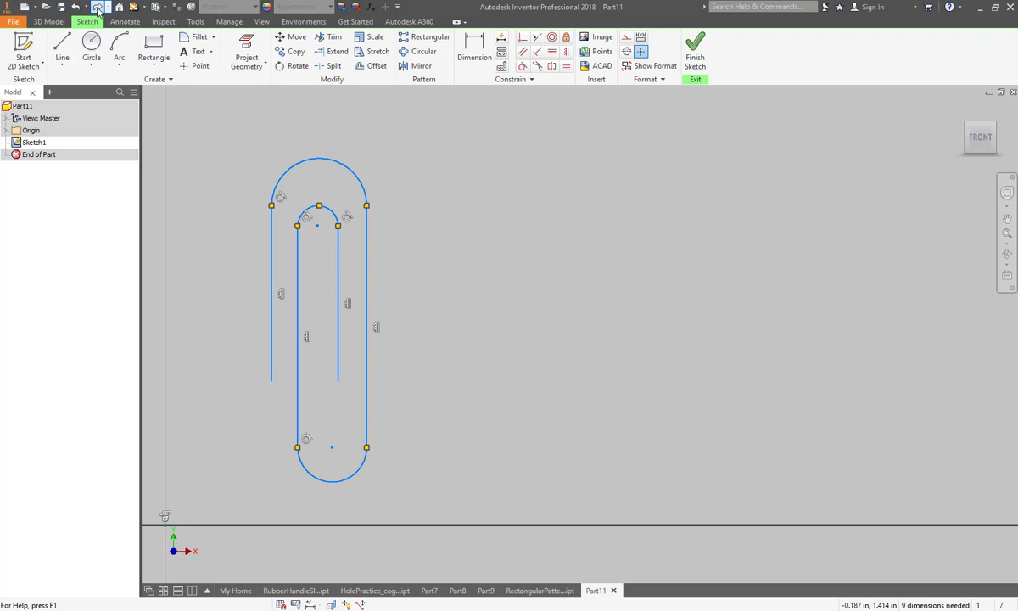
click(98, 7)
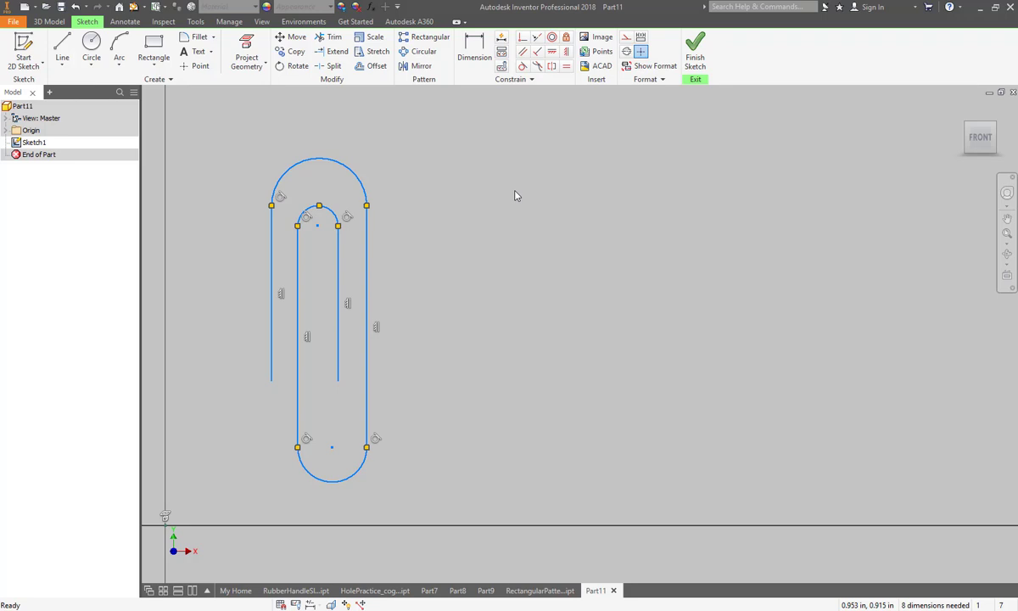
click(695, 53)
Step: Create a work plane at the free lower end of the paper clip's outer line, perpendicular to that line
middle_drag(867, 188, 739, 284)
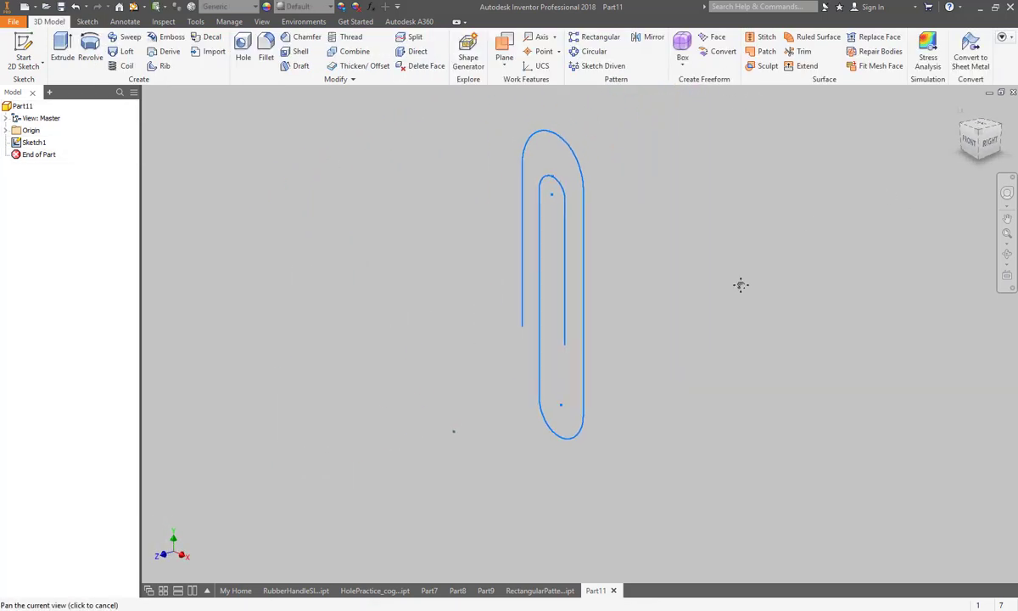
click(973, 146)
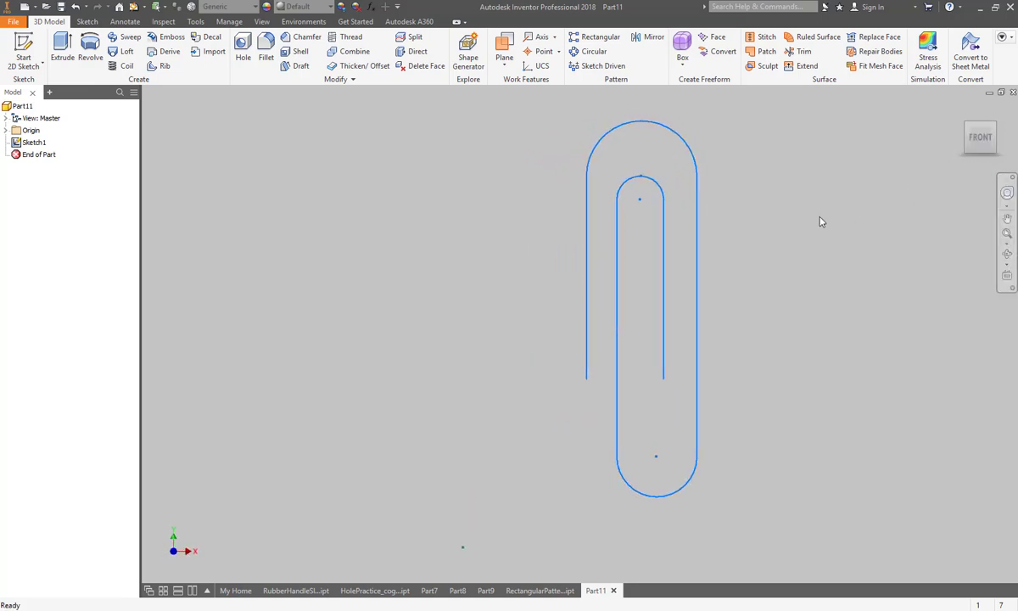
middle_drag(764, 208, 691, 214)
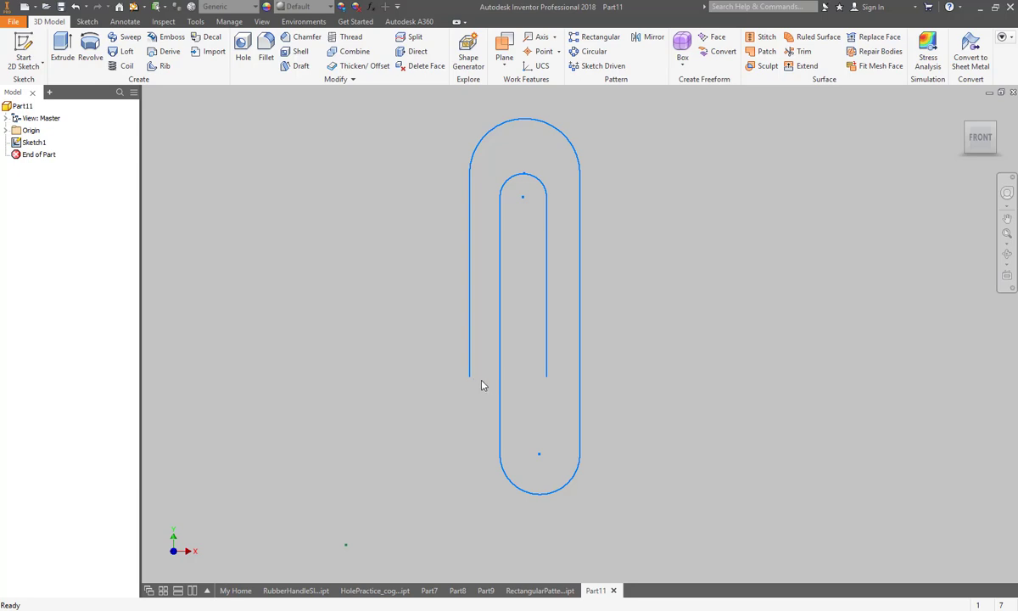
middle_drag(541, 168, 659, 171)
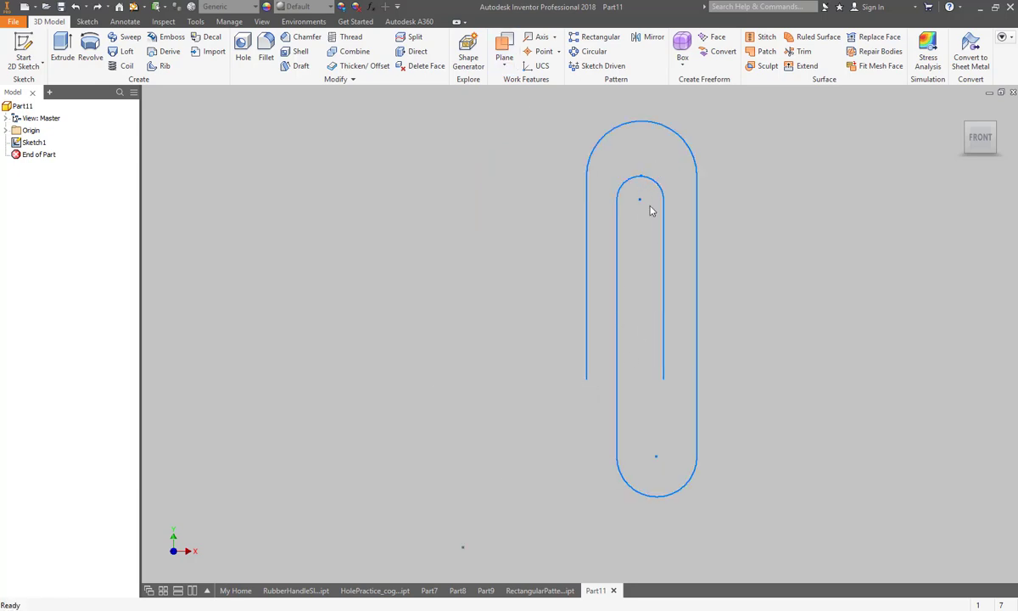
click(509, 49)
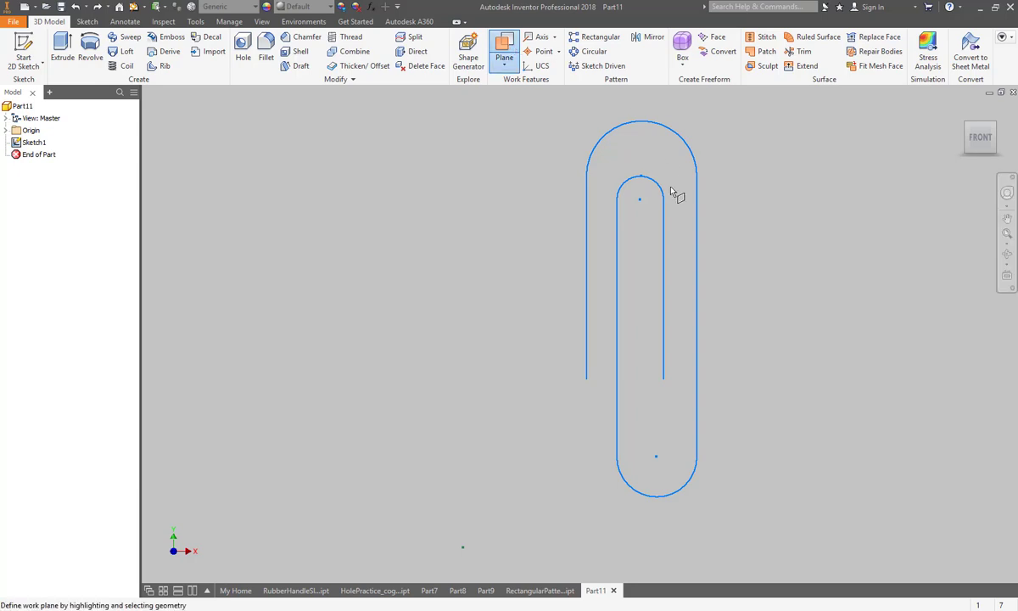
click(587, 380)
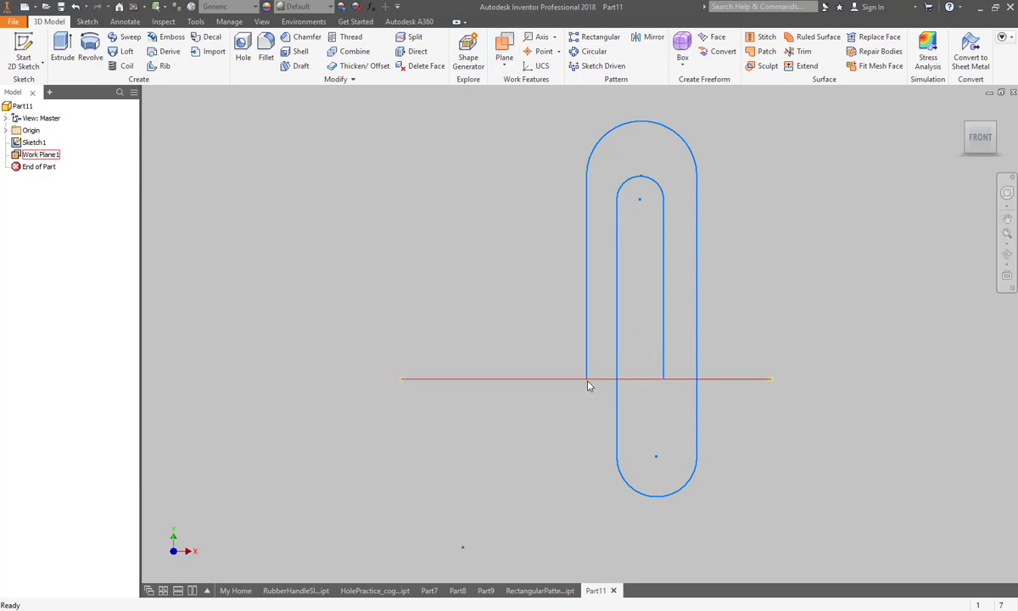
Step: Start a new 2D sketch on the work plane at the wire's free end
mouse_move(979, 152)
mouse_down()
mouse_move(976, 116)
mouse_move(978, 154)
mouse_up()
shift+middle_drag(509, 170, 498, 150)
key(F5)
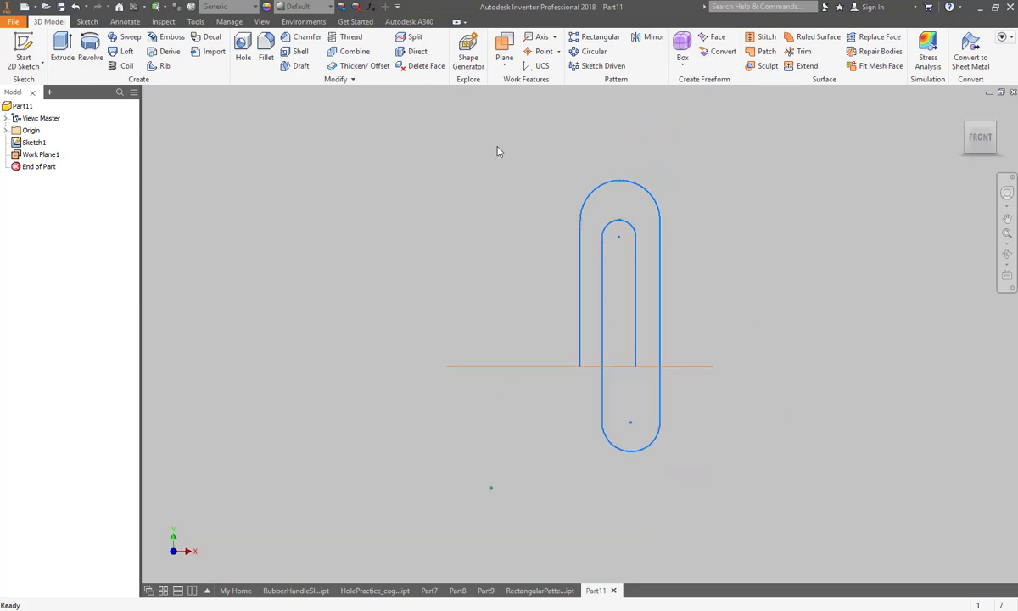
shift+middle_drag(923, 146, 977, 94)
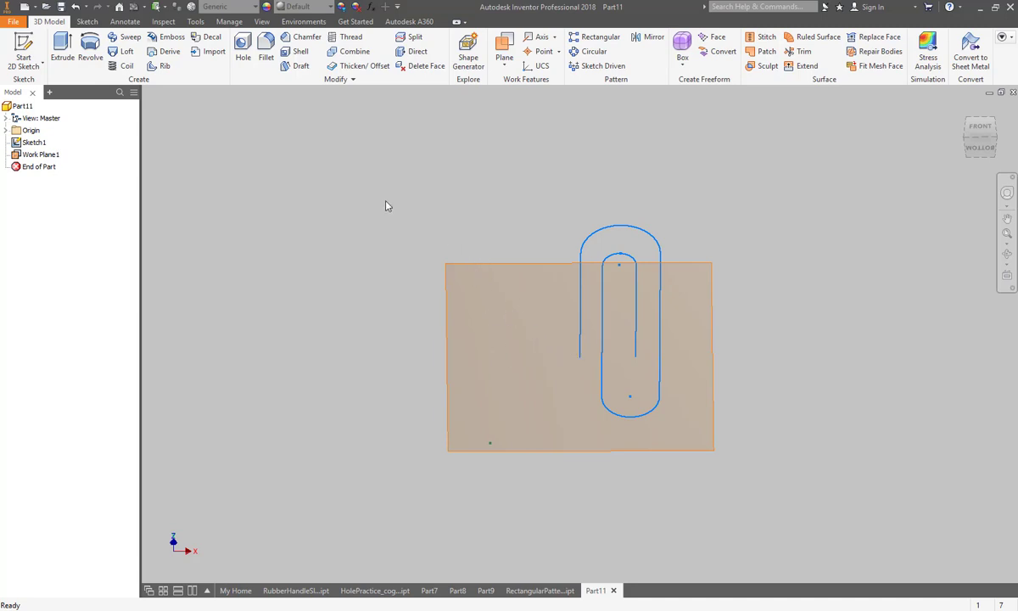
click(88, 22)
click(24, 44)
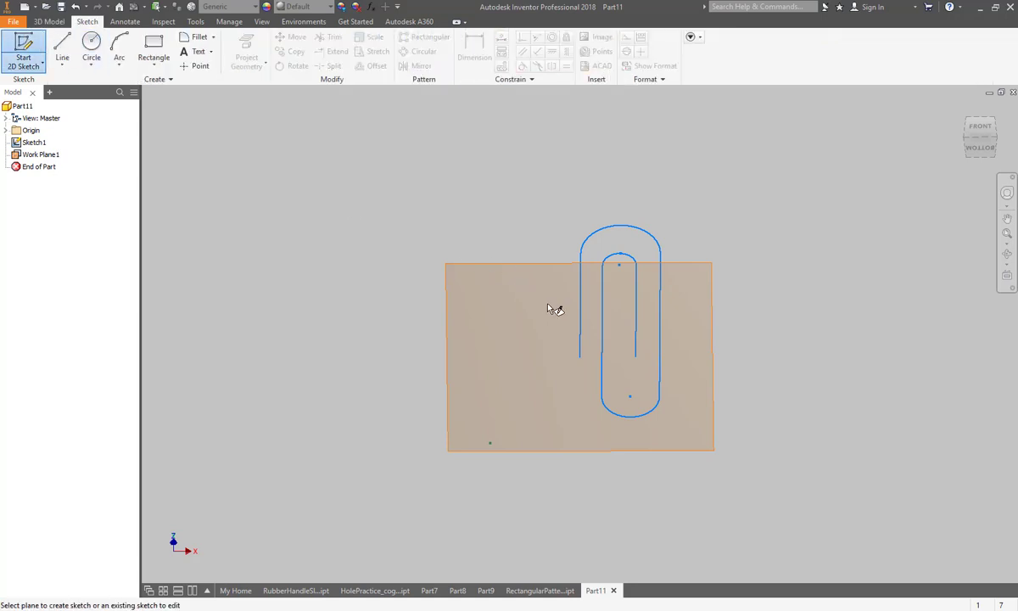
click(473, 269)
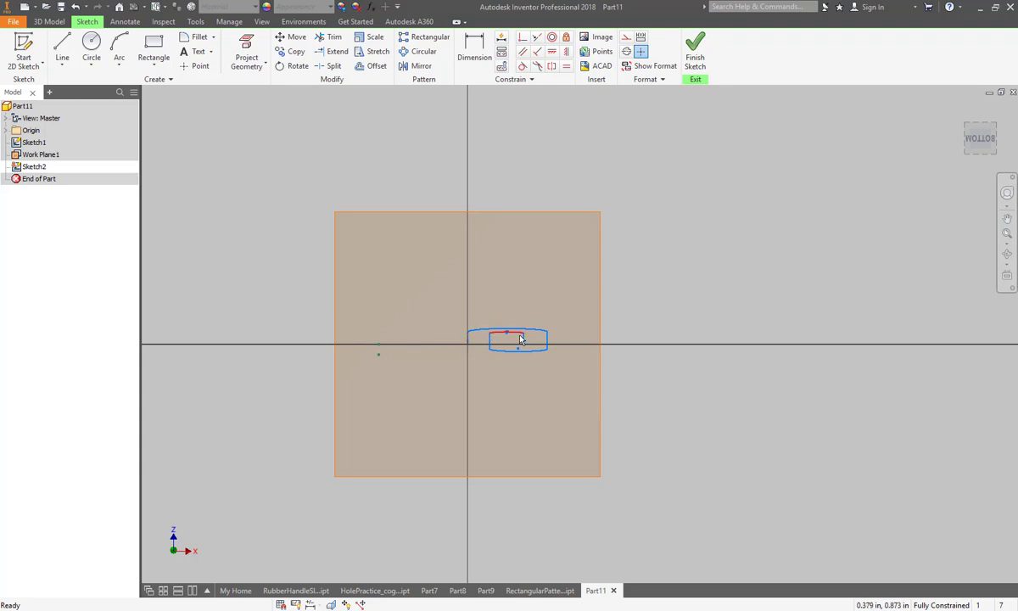
Step: Sketch a circle of about 0.012 in radius centred on the outer line's free end, and finish the sketch
click(976, 140)
click(93, 39)
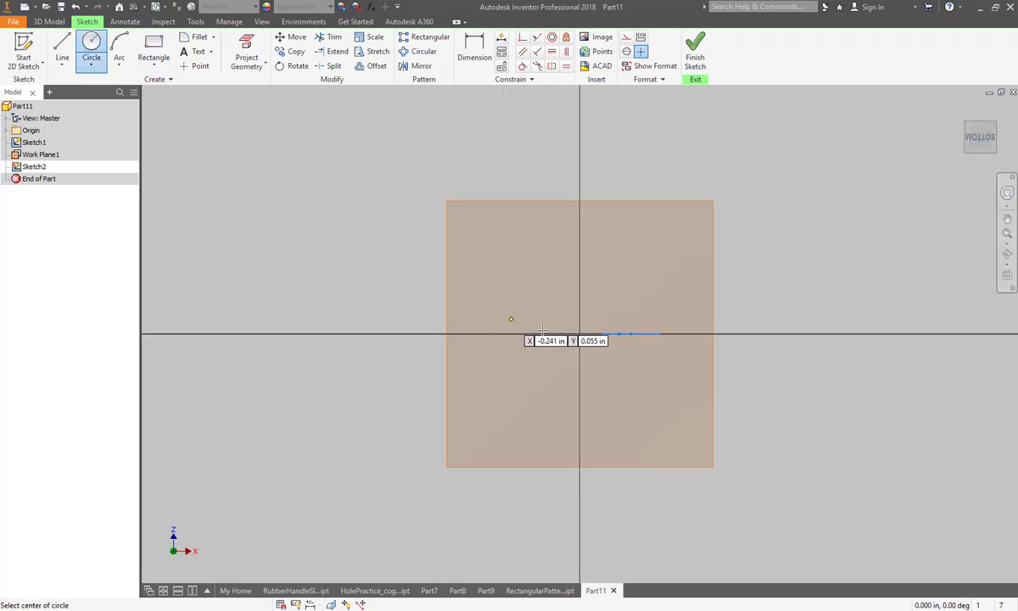
scroll(577, 329, up, 5)
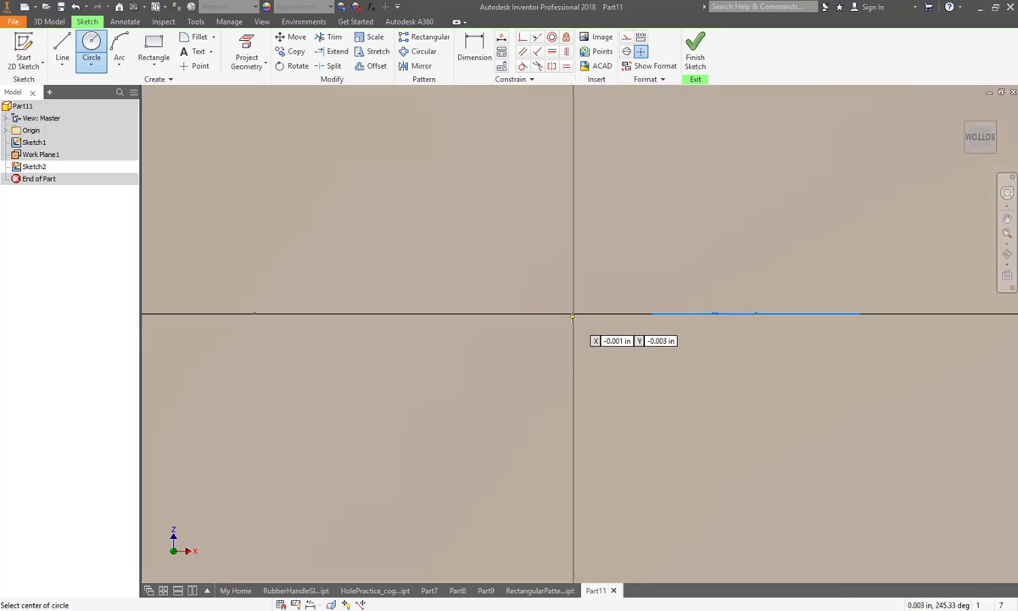
click(573, 314)
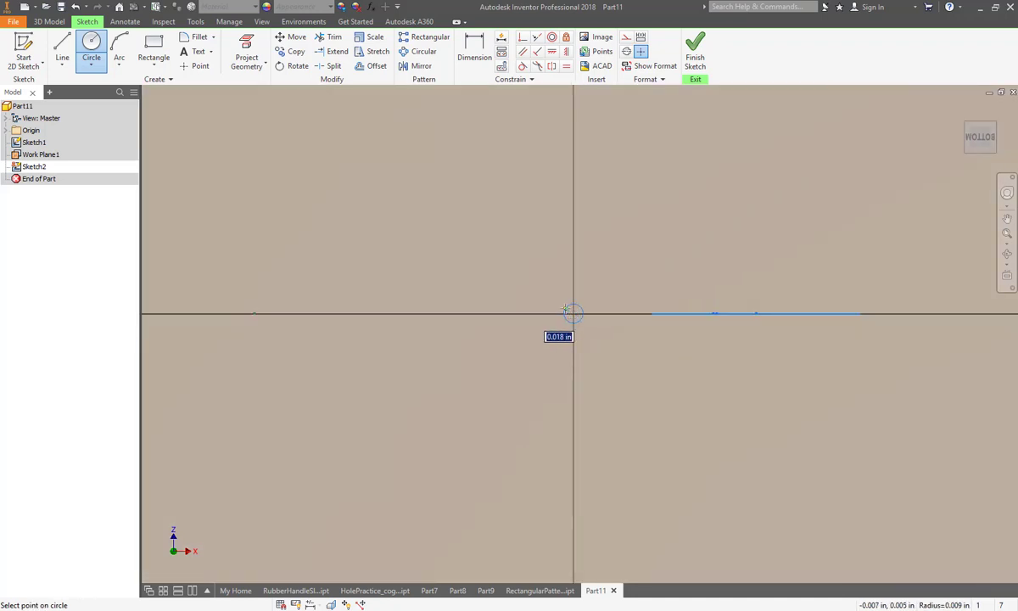
click(562, 307)
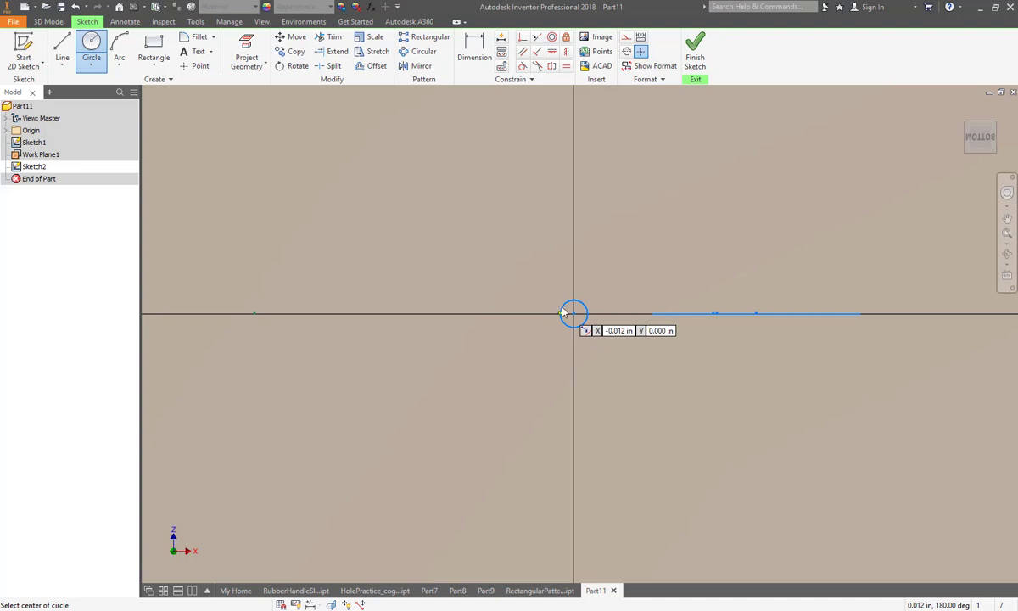
right_click(563, 309)
key(Escape)
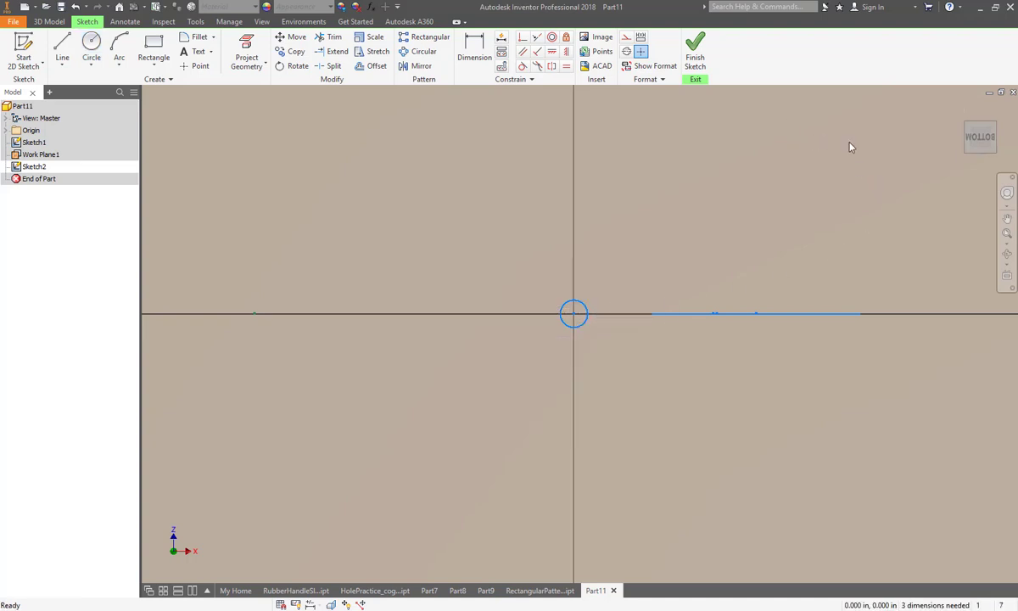
mouse_move(981, 136)
mouse_down()
mouse_move(967, 162)
mouse_move(979, 136)
mouse_up()
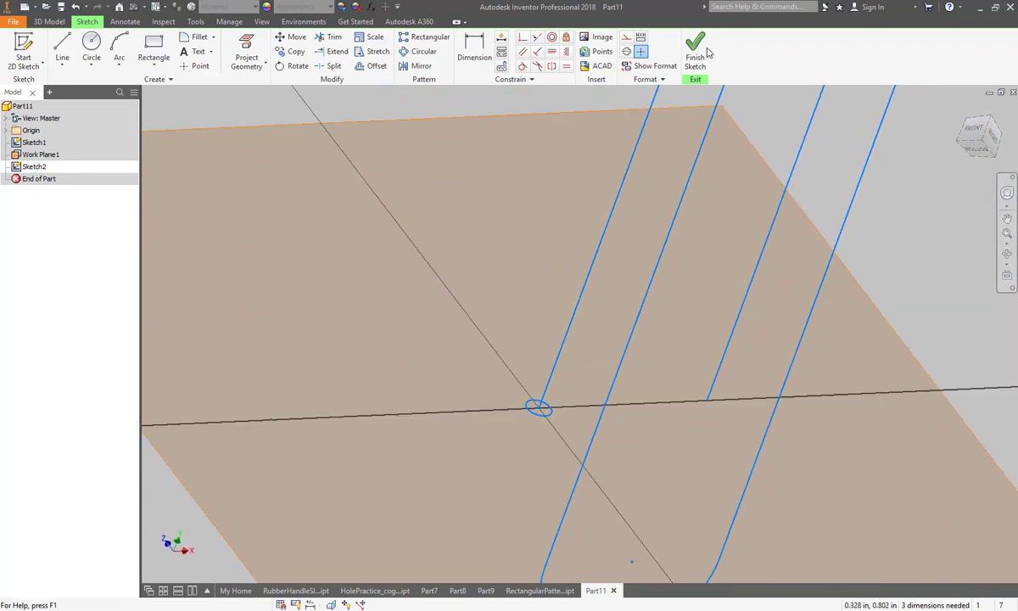
click(695, 49)
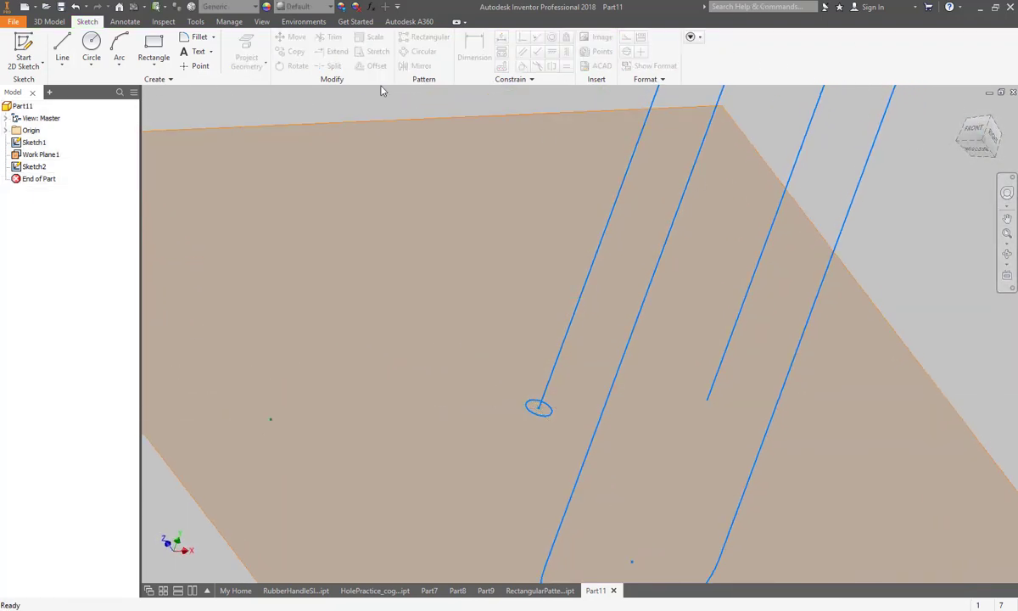
Step: Sweep the small circle along the entire paper clip path to create a solid wire, using the Path type and Path orientation
click(49, 22)
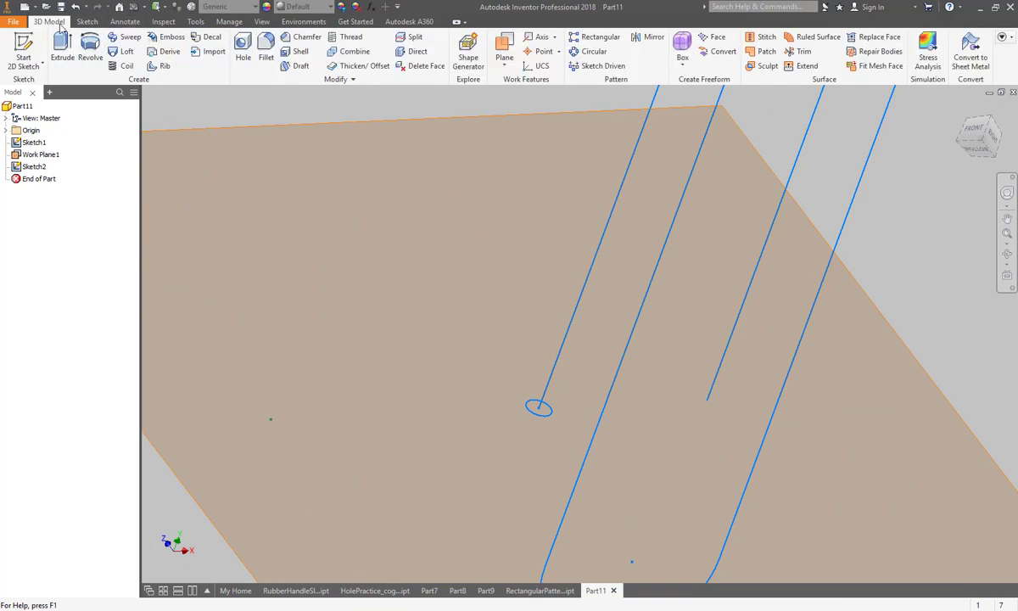
click(960, 113)
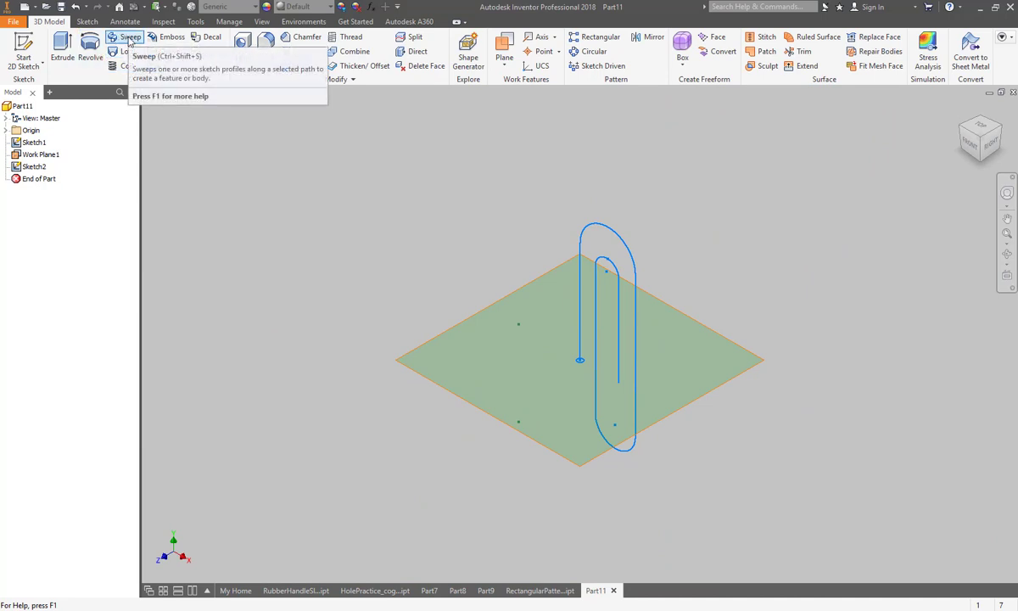
click(128, 40)
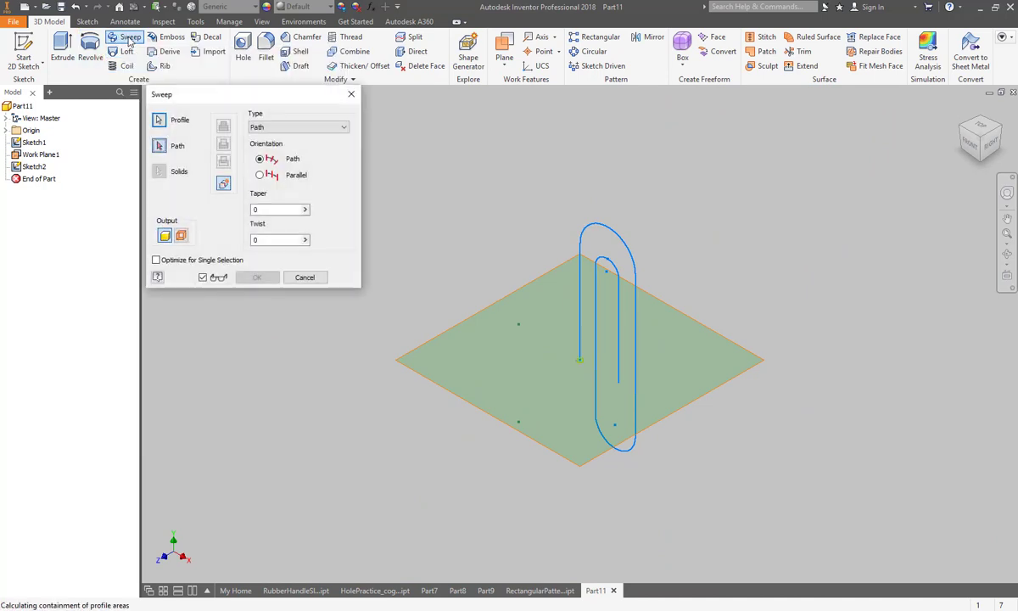
click(159, 120)
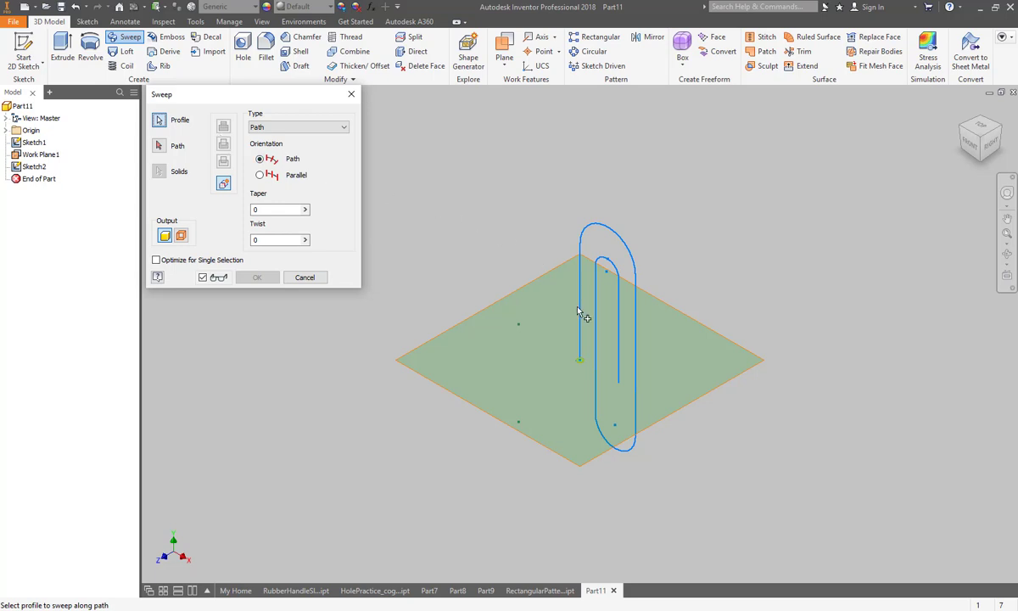
scroll(581, 363, up, 5)
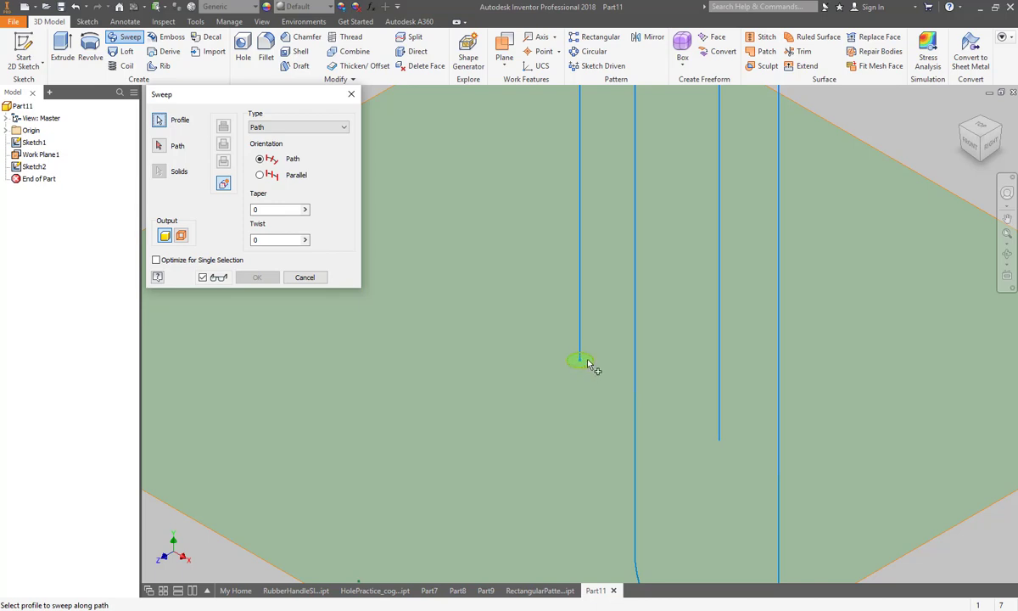
click(165, 148)
click(166, 149)
click(580, 264)
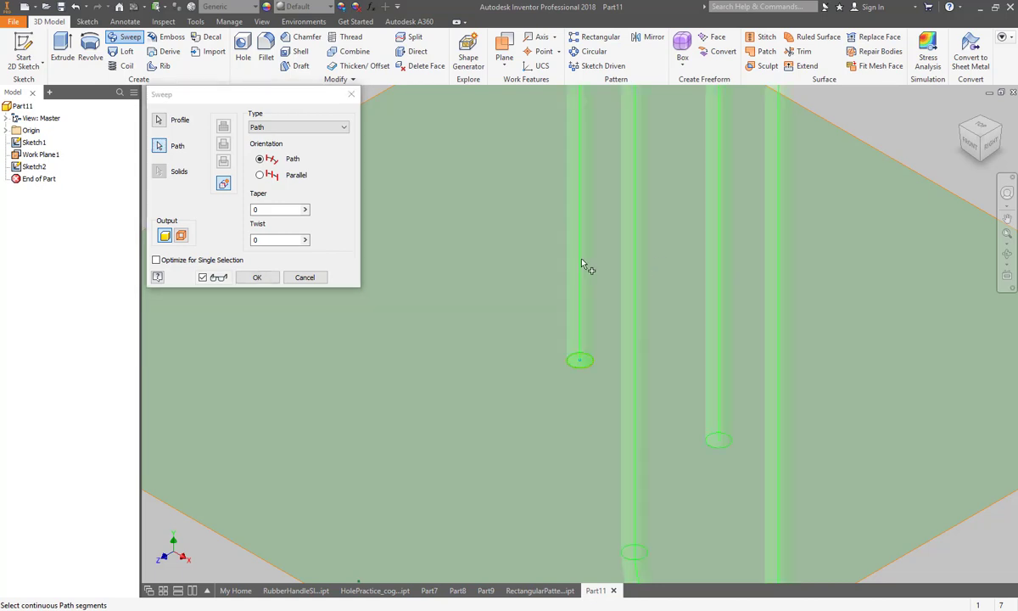
scroll(582, 265, down, 5)
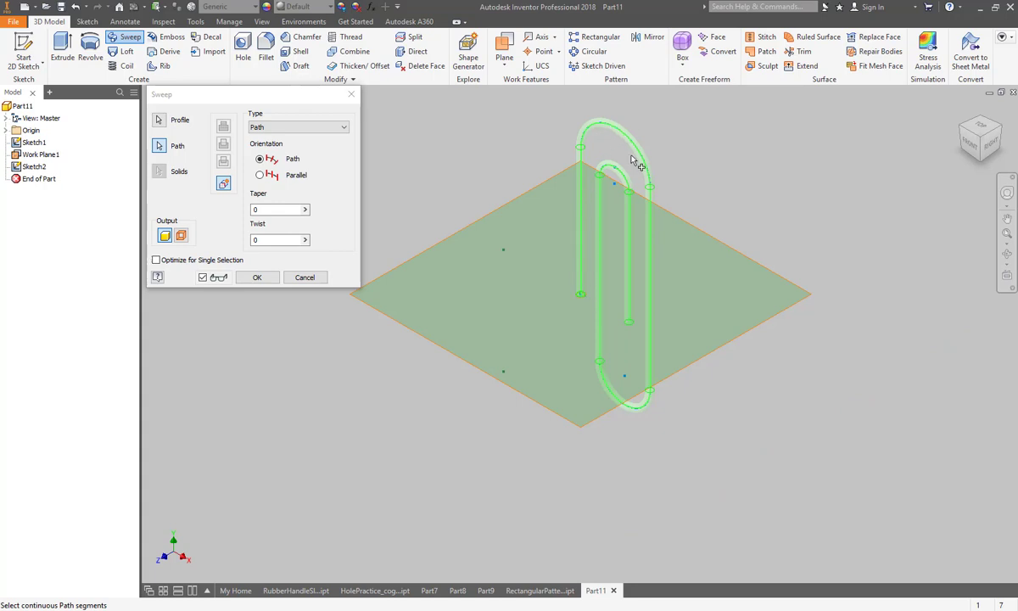
click(257, 278)
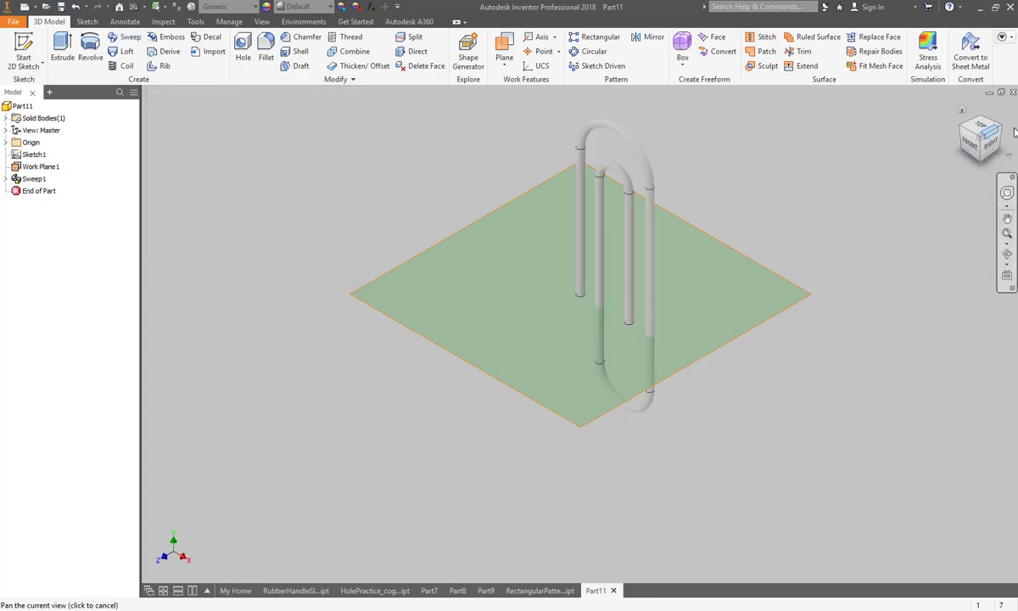
click(975, 146)
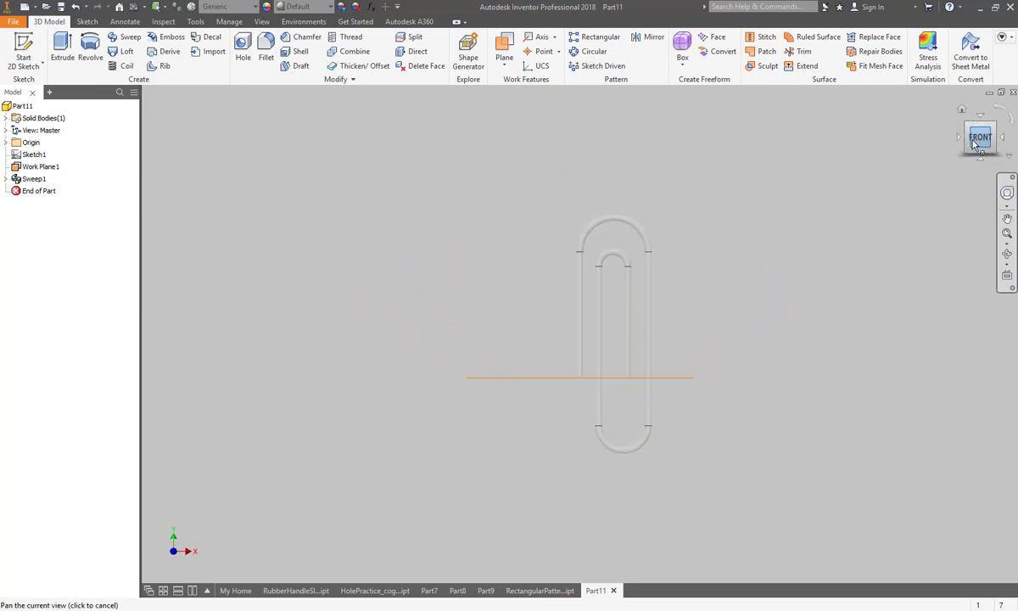
Step: Hide the work plane at the free end of the paper clip's wire
click(961, 112)
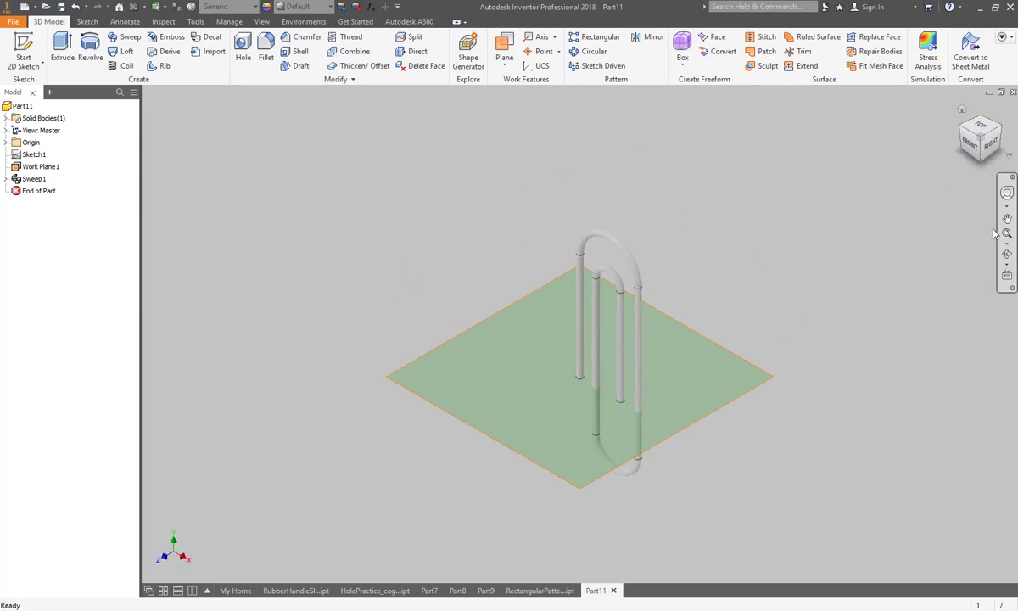
right_click(24, 173)
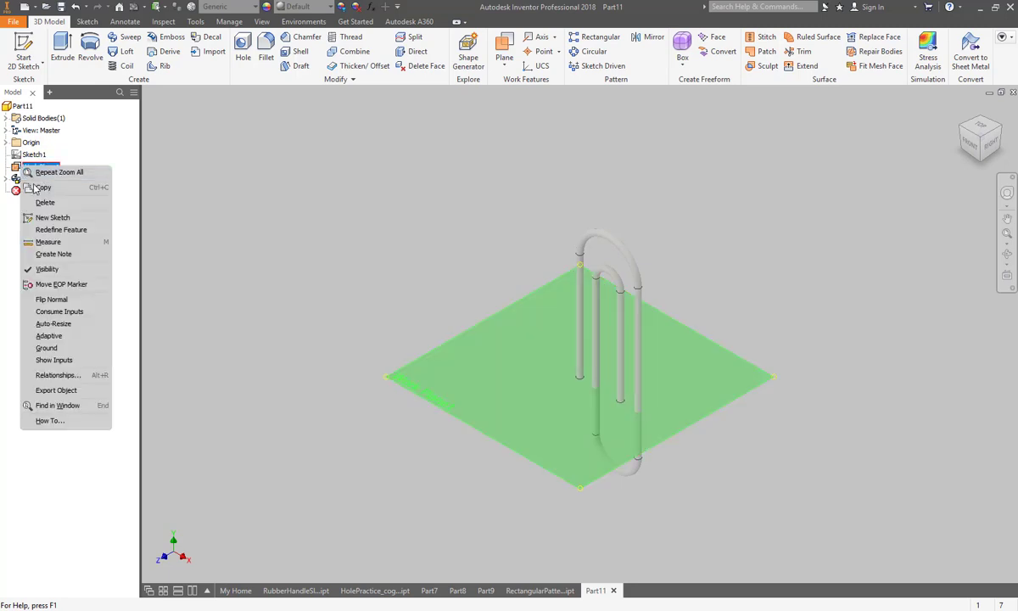
click(56, 254)
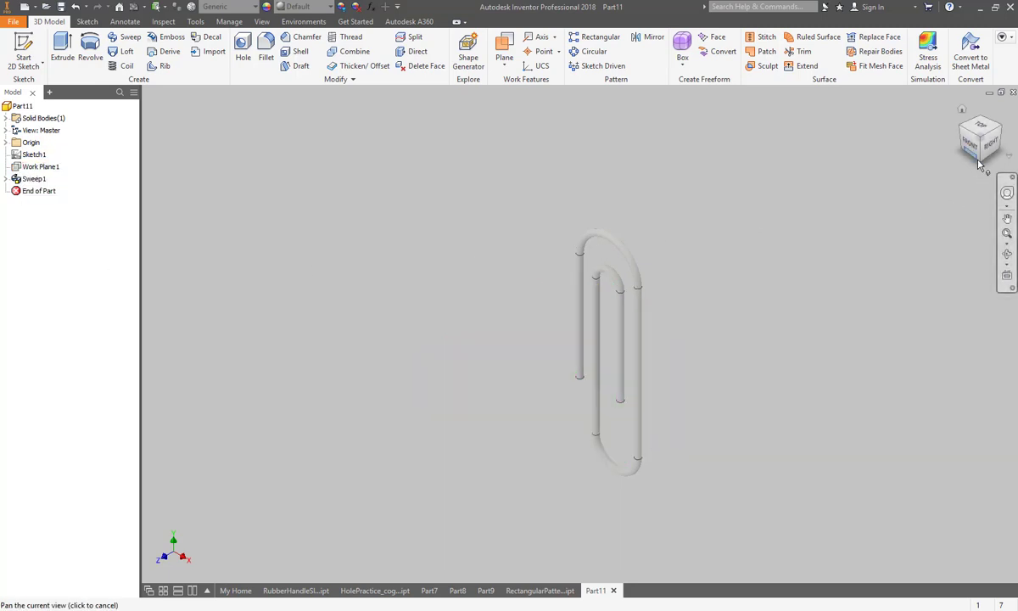
Step: Assign the Steel material from the Inventor Material Library to the paper clip part
drag(981, 152, 943, 101)
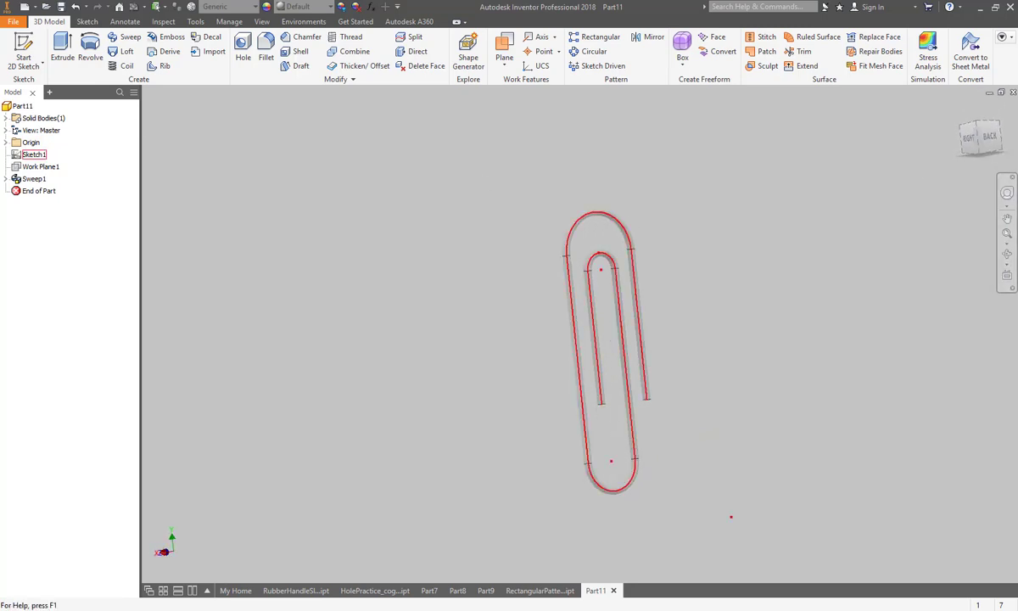
key(F6)
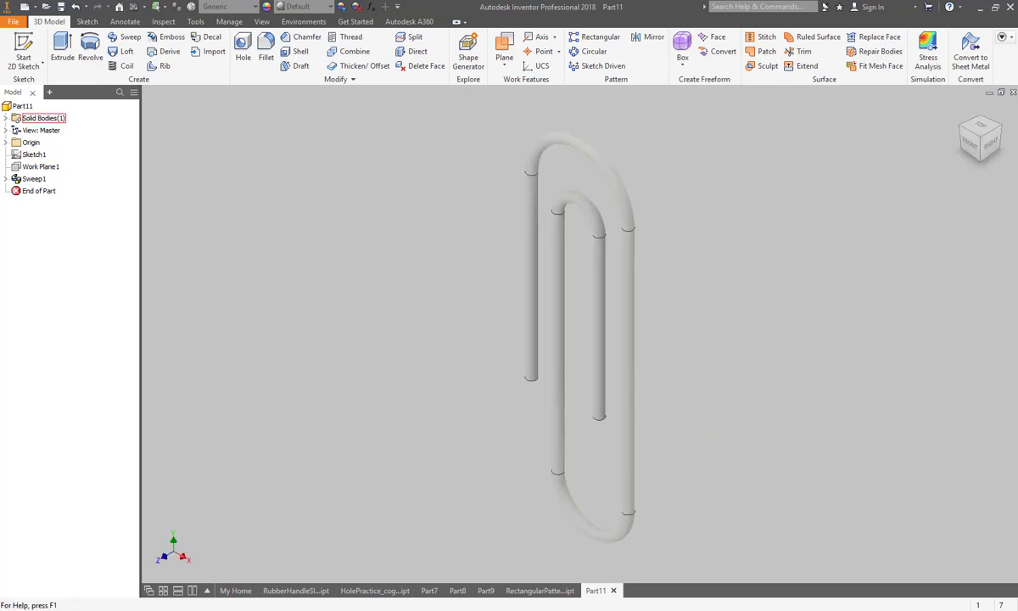
click(254, 8)
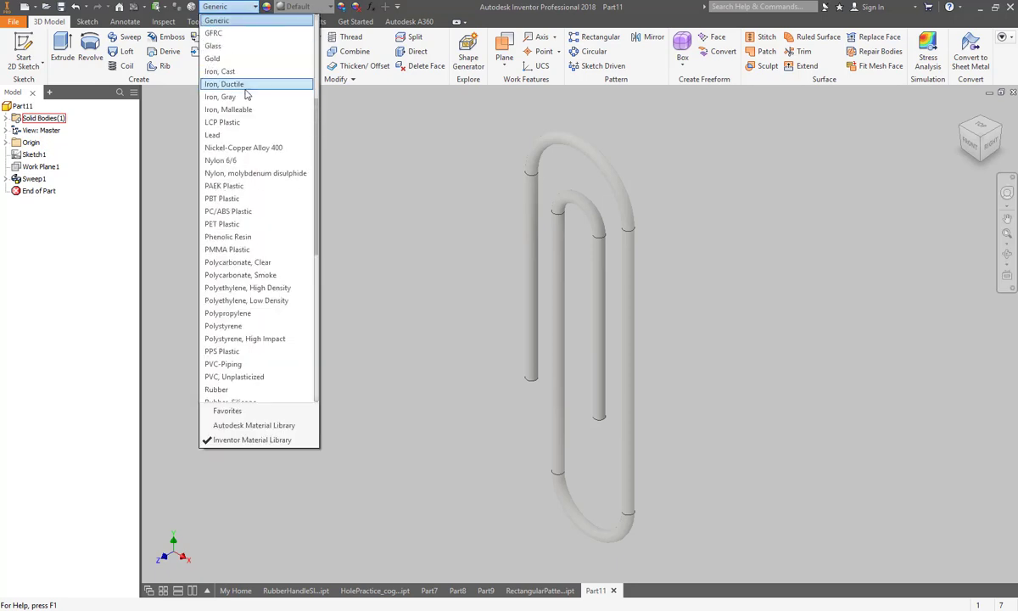
scroll(262, 132, down, 6)
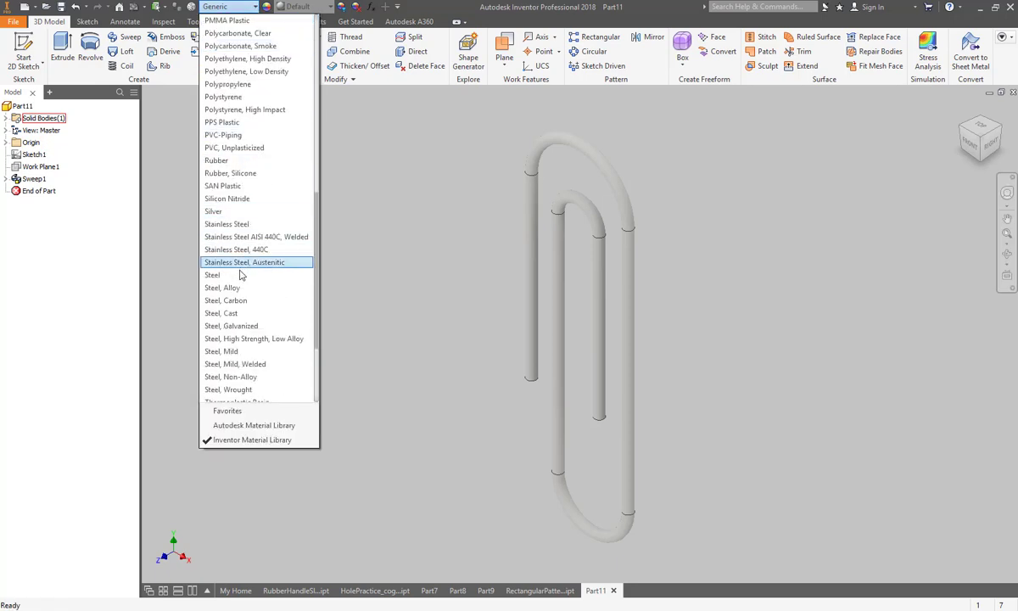
click(212, 275)
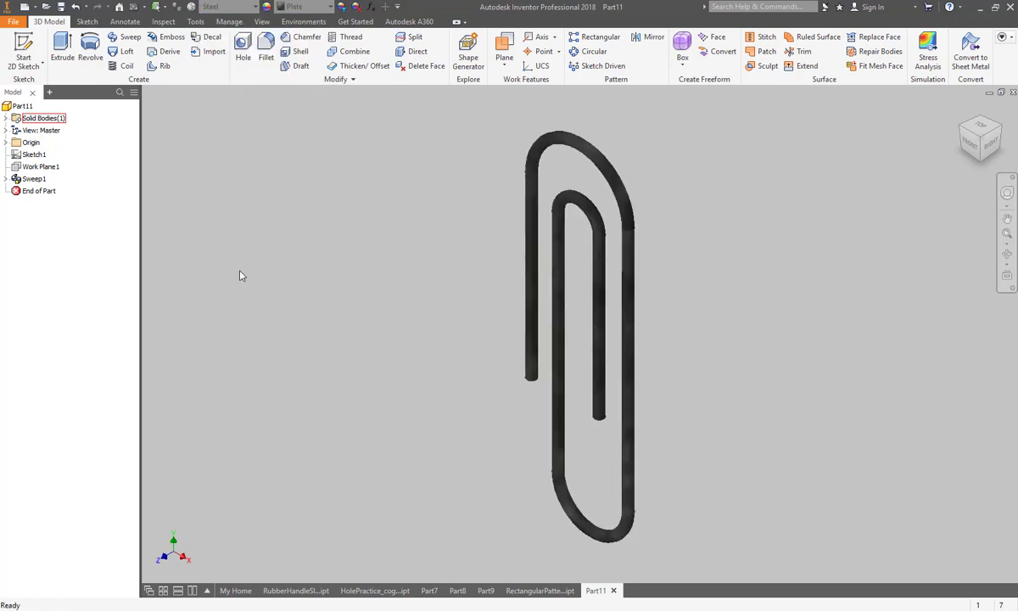
Step: Override the paper clip's appearance with Silver from the Inventor Material Library
click(294, 8)
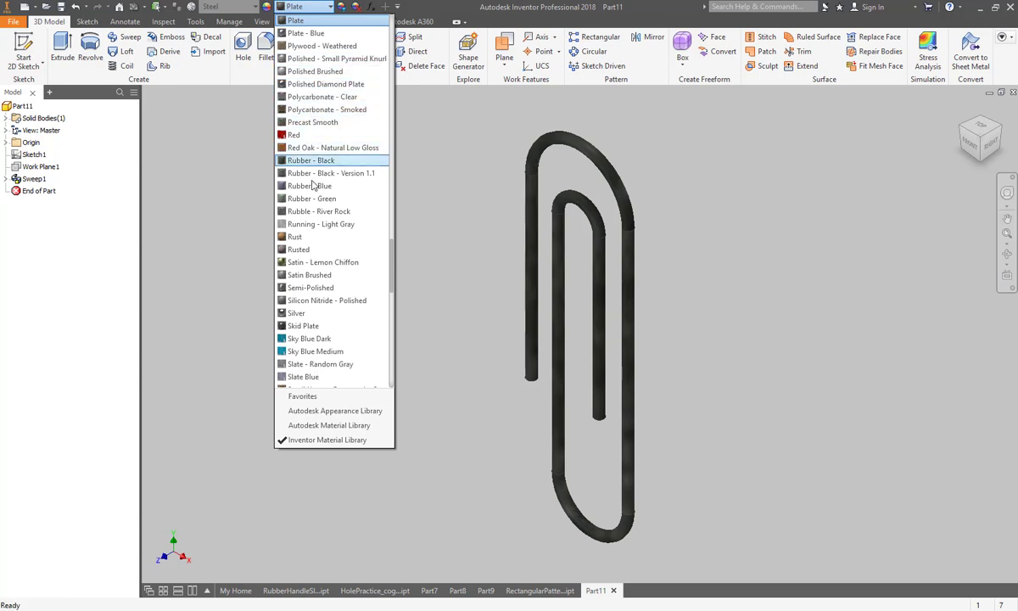
click(303, 313)
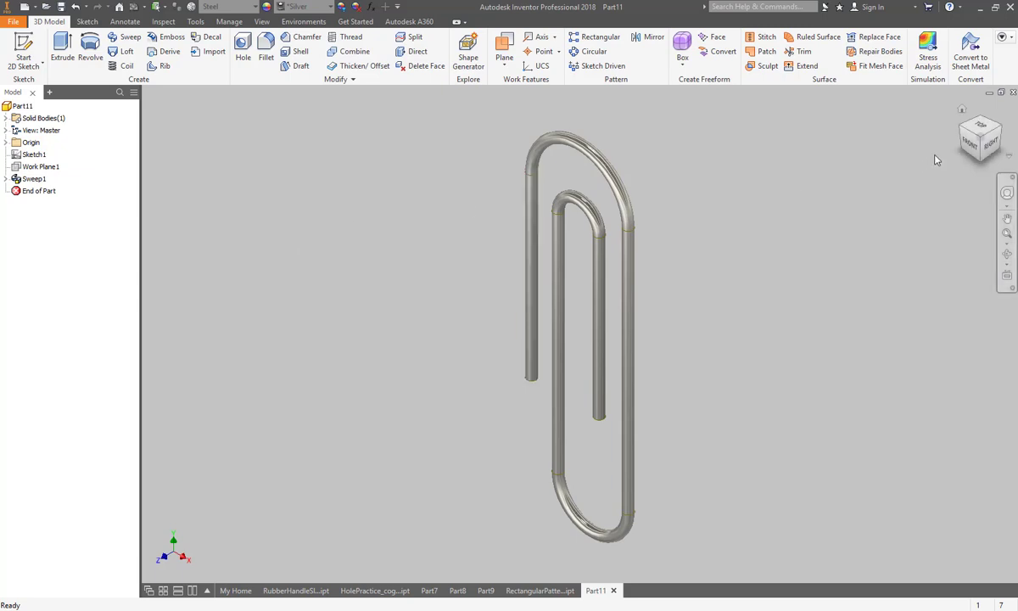
mouse_move(580, 333)
shift+middle_down()
mouse_move(636, 337)
mouse_move(627, 365)
mouse_move(585, 407)
mouse_move(526, 365)
mouse_move(579, 333)
mouse_move(644, 336)
shift+middle_up()
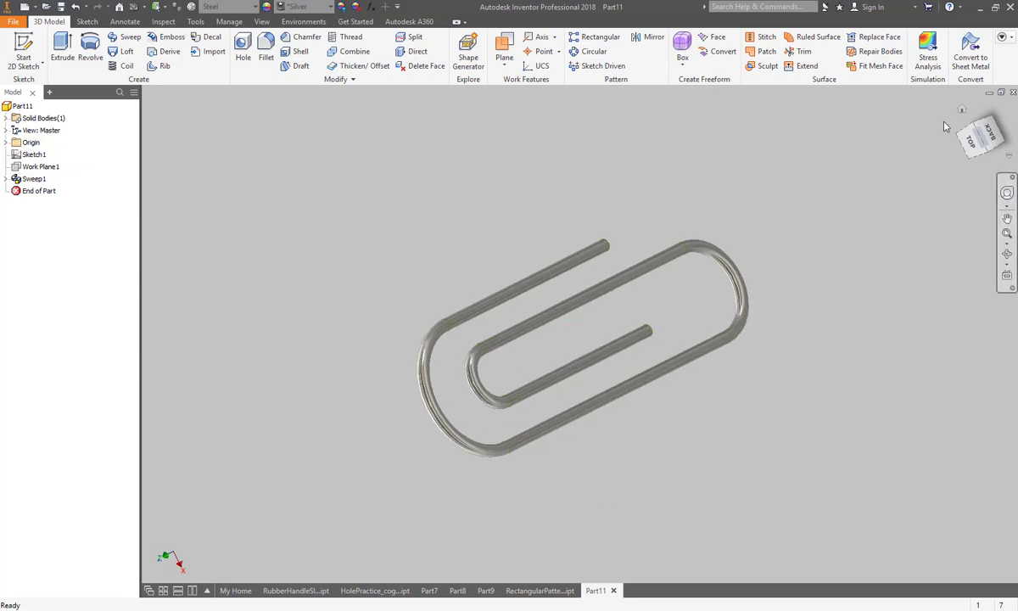